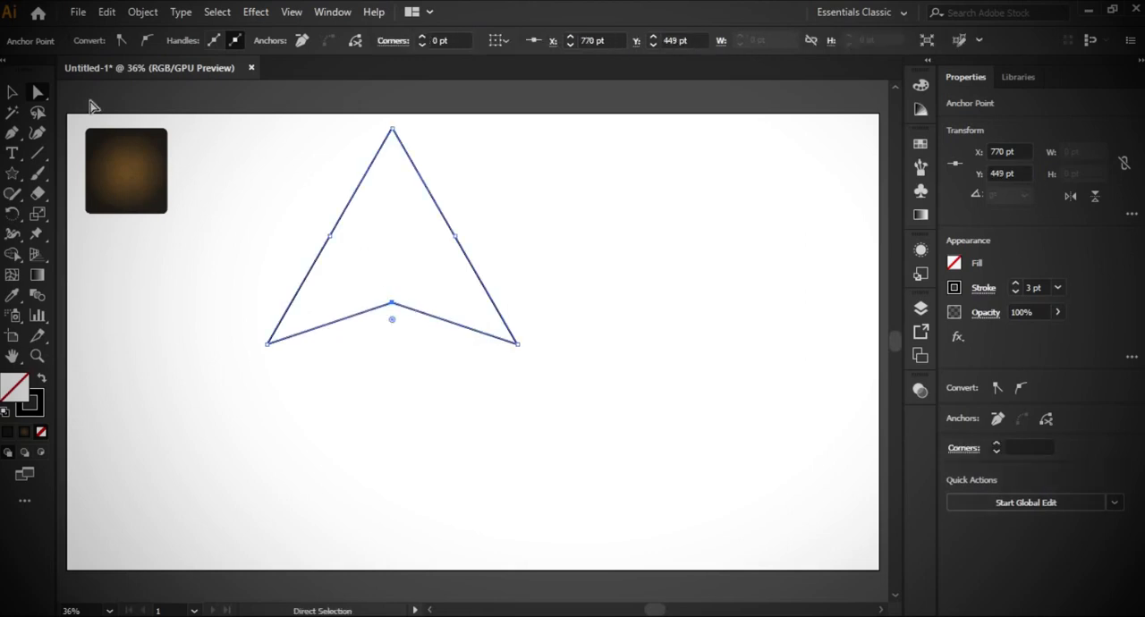
key("v")
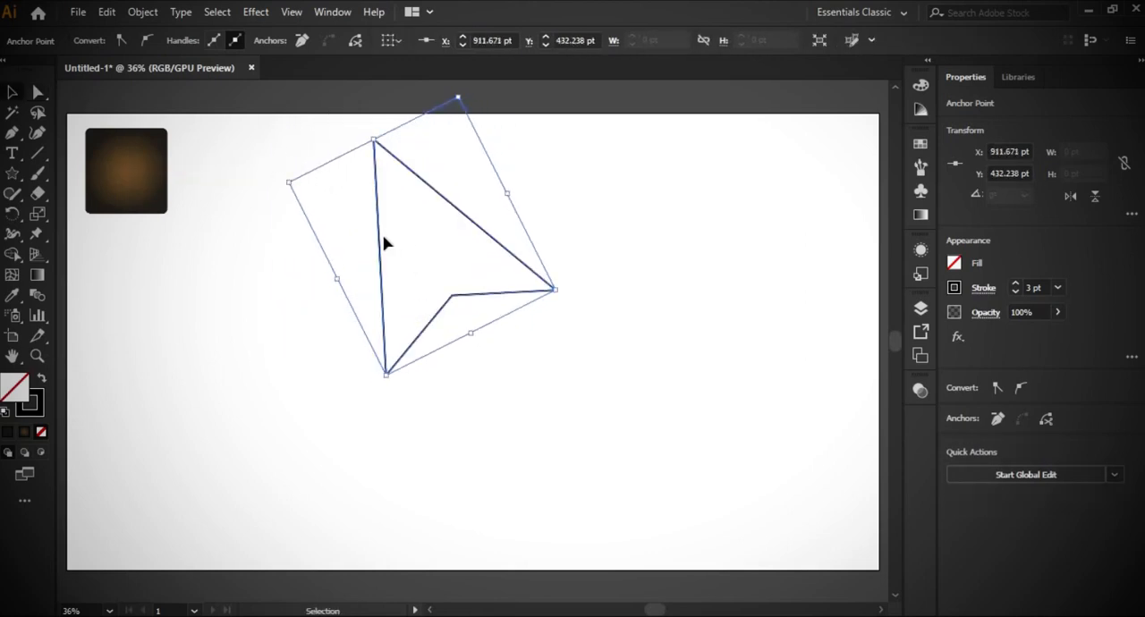
left_click_drag(677, 430, 678, 428)
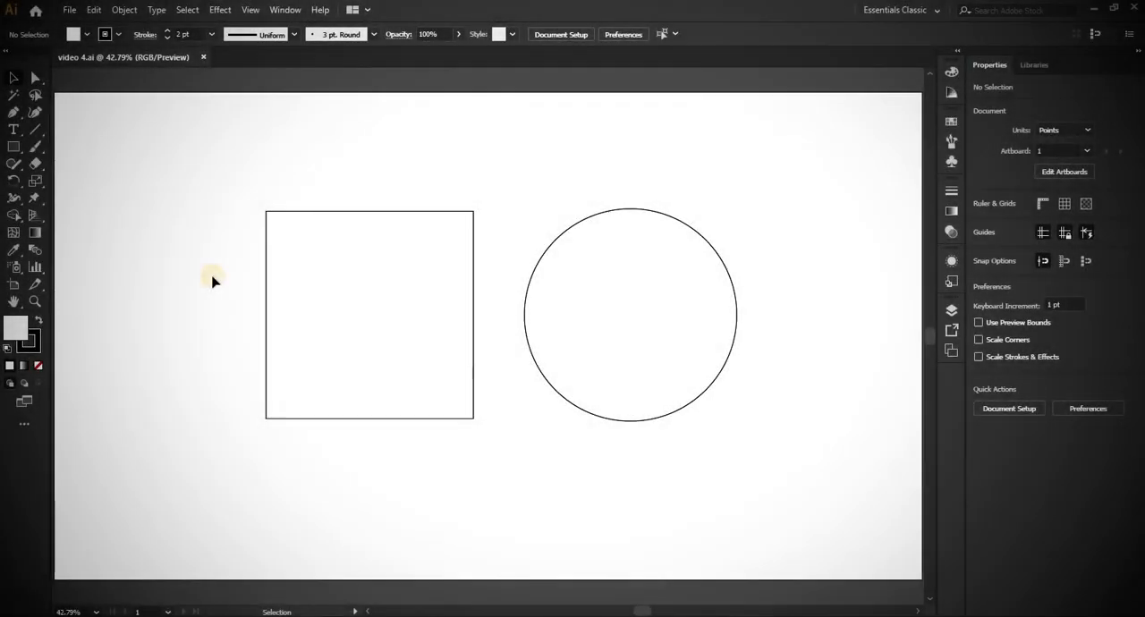
- Reshape the square with Direct Selection by moving its upper-left corner outward and its lower-right corner inward
left_click(35, 79)
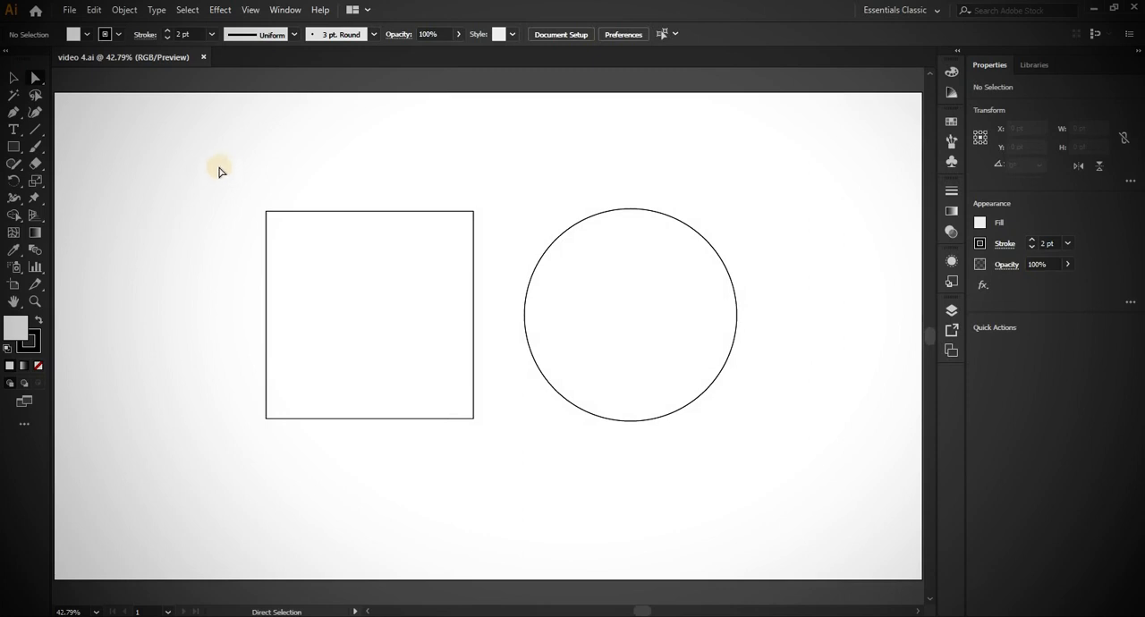
left_click_drag(219, 169, 503, 452)
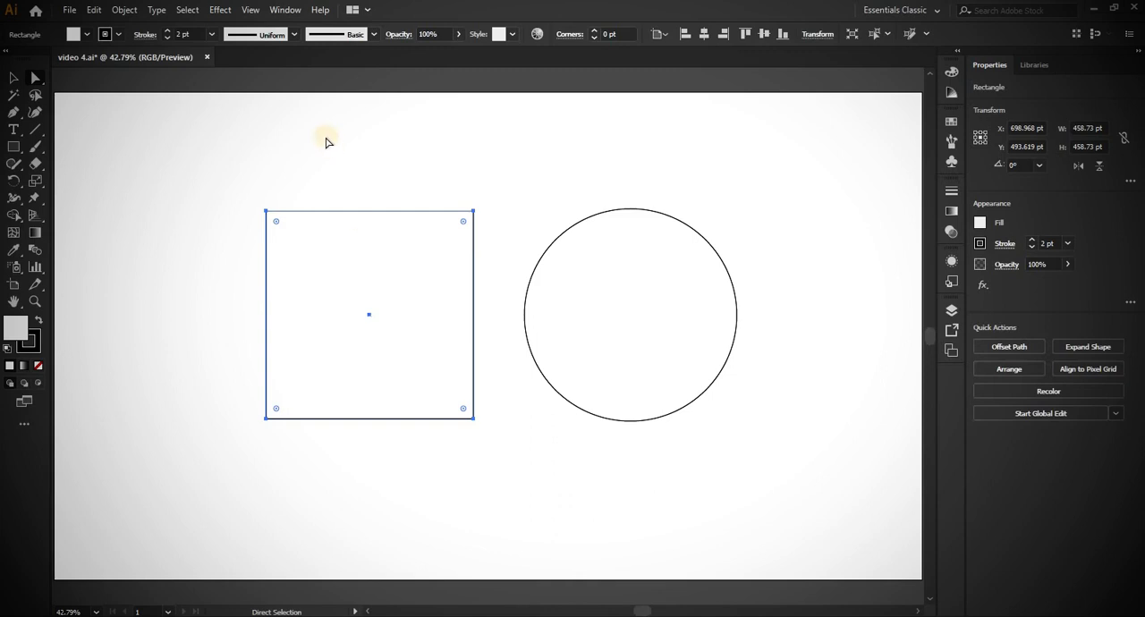
left_click(267, 213)
left_click(267, 213)
left_click_drag(267, 213, 208, 241)
left_click_drag(468, 415, 380, 356)
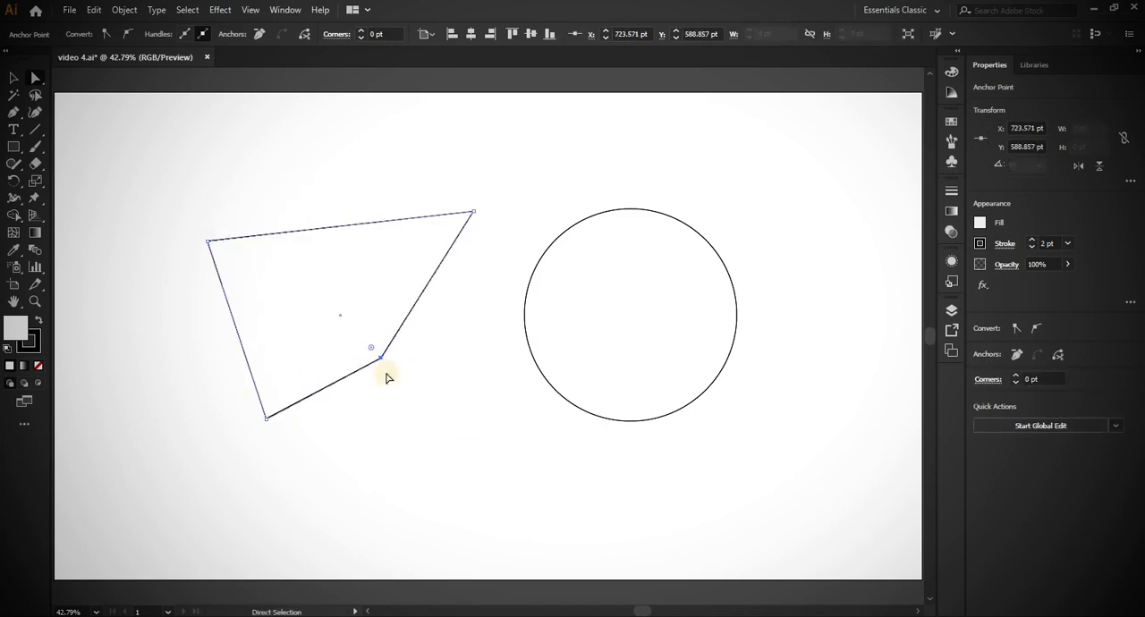
- Select both upper anchor points of the reshaped square together and move them right until the edge meets the circle
left_click(473, 213)
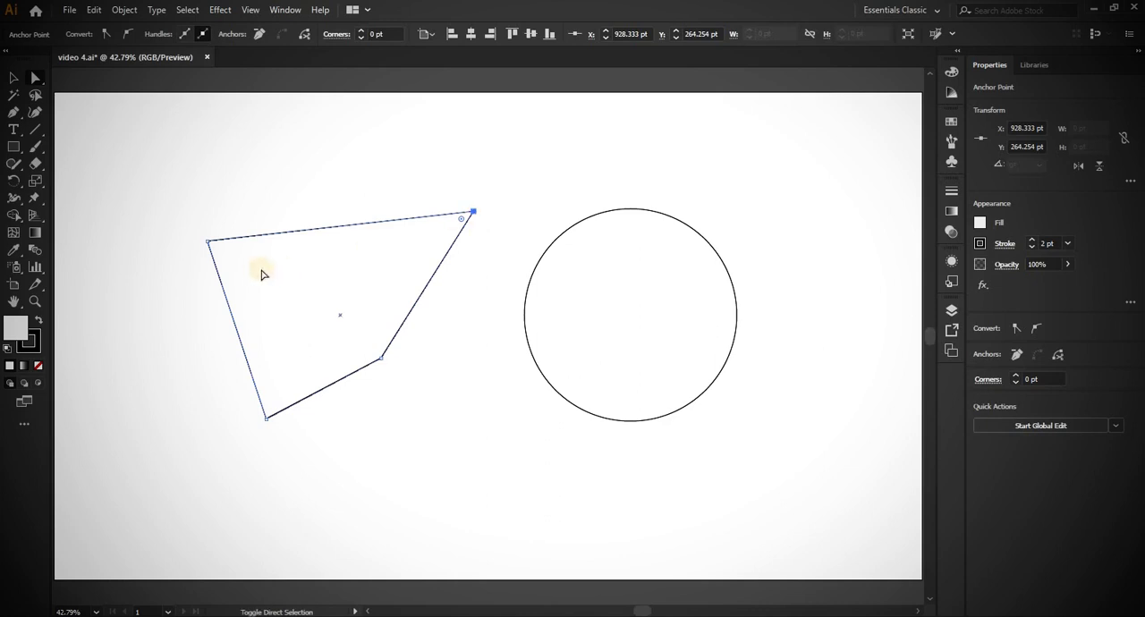
left_click(208, 247)
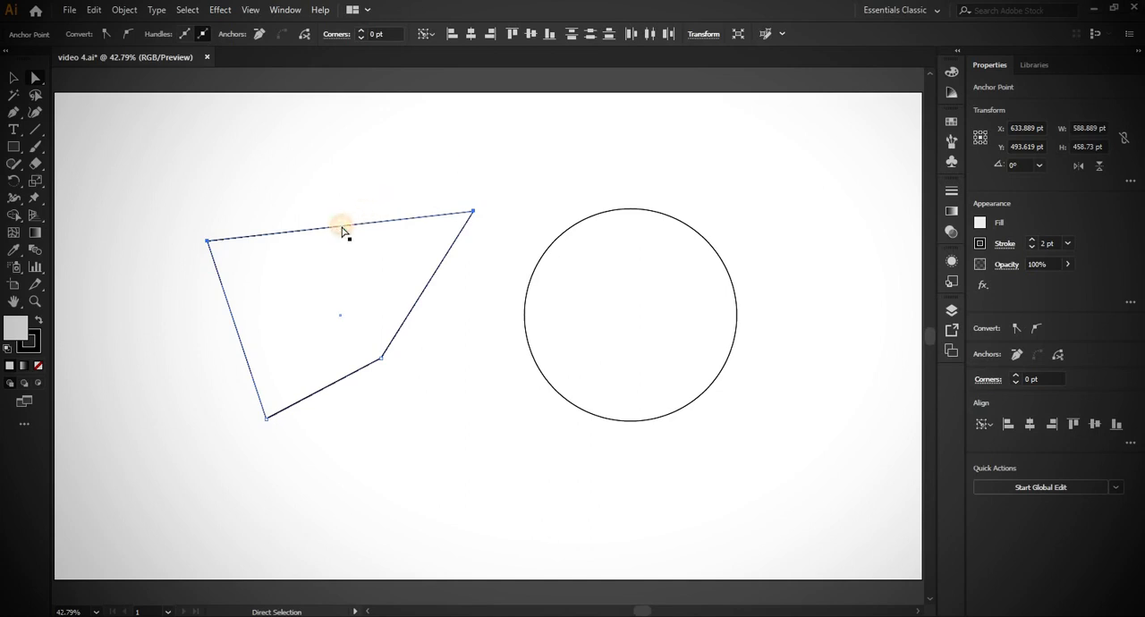
left_click_drag(343, 230, 447, 242)
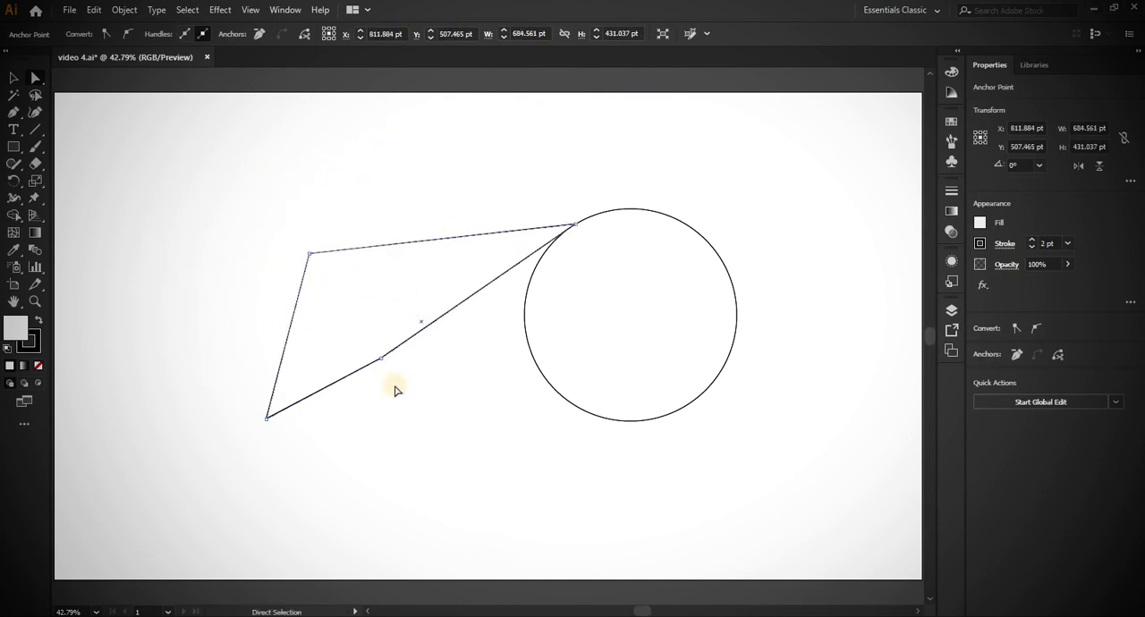
- Round only the upper-left corner of the reshaped square to a radius of about 243 pt
left_click(309, 256)
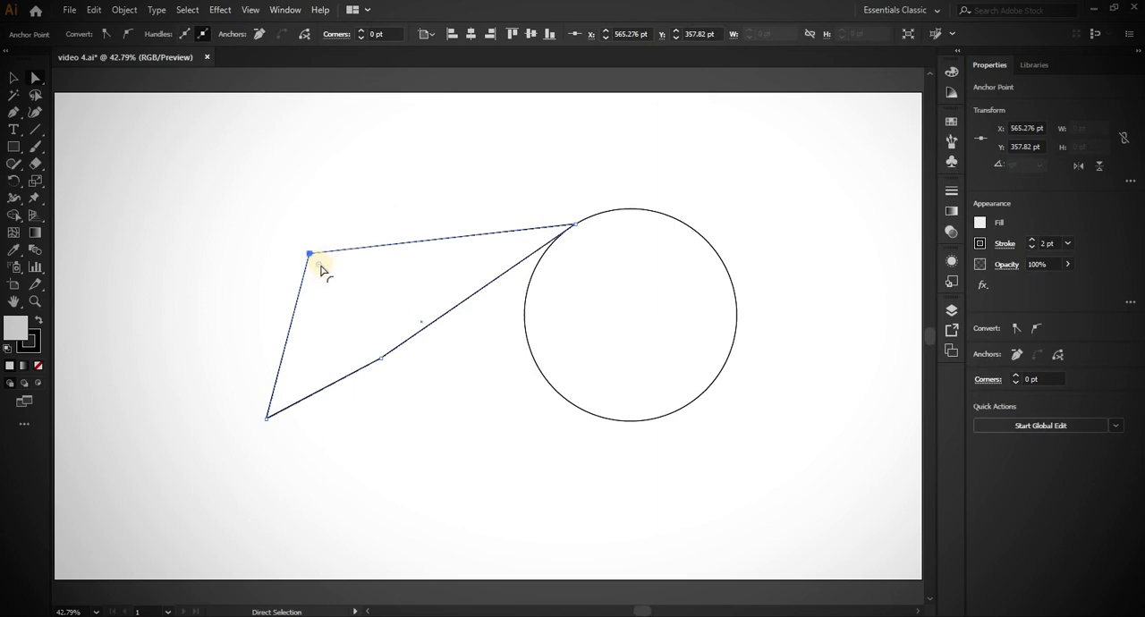
left_click_drag(320, 270, 412, 343)
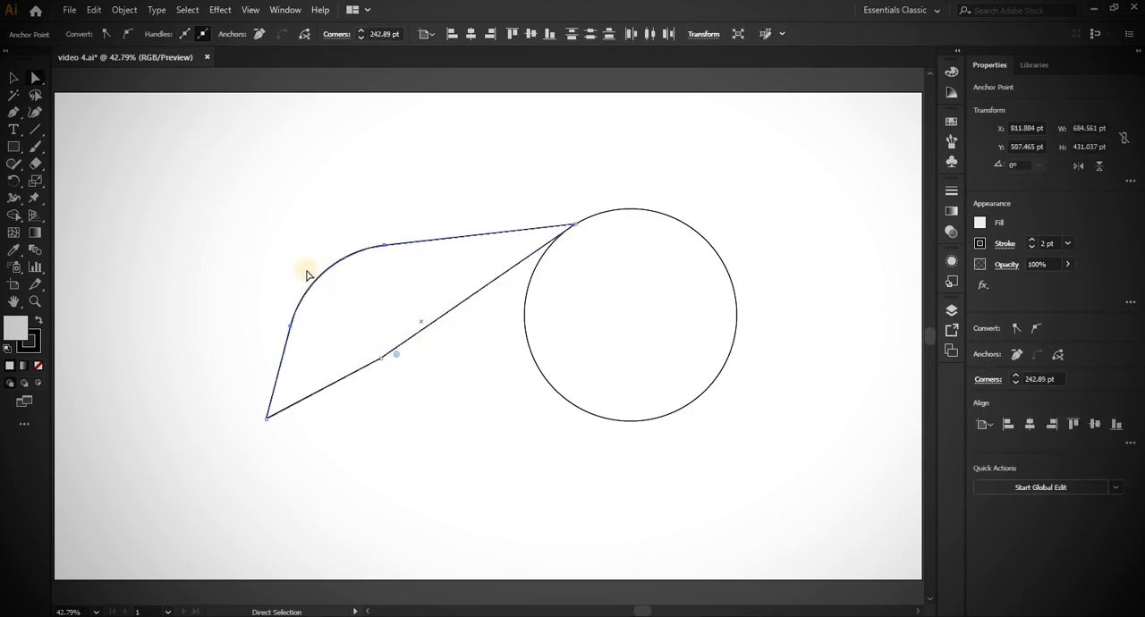
left_click(306, 271)
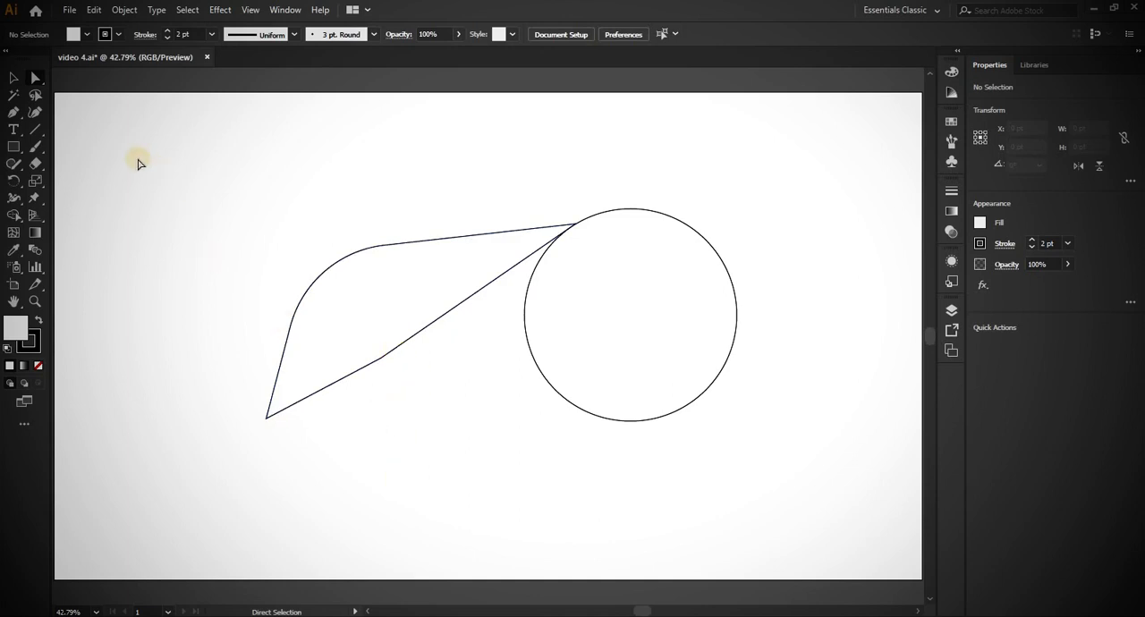
- Draw a new square about 260 pt wide in the artboard's upper-left area
left_click(13, 146)
left_click_drag(127, 158, 243, 274)
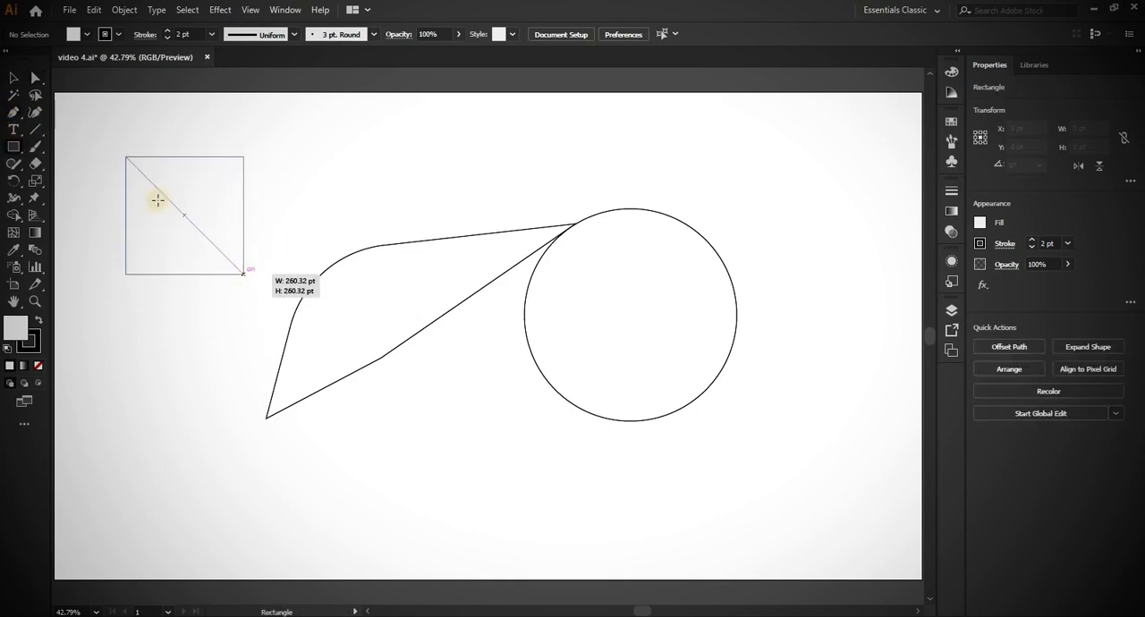
left_click(35, 81)
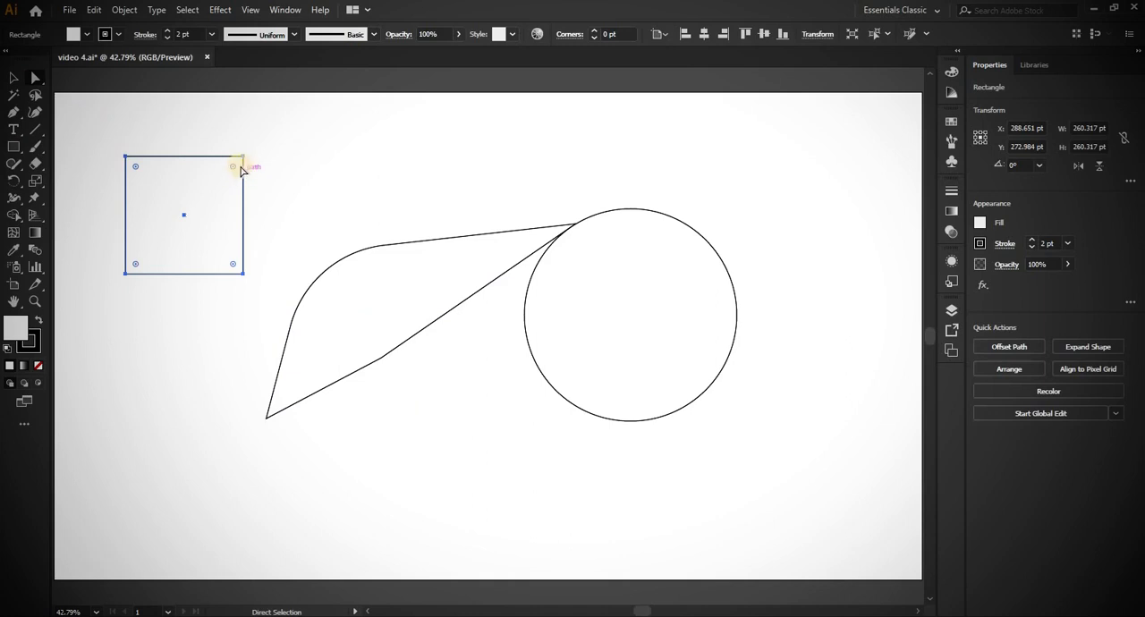
left_click(319, 160)
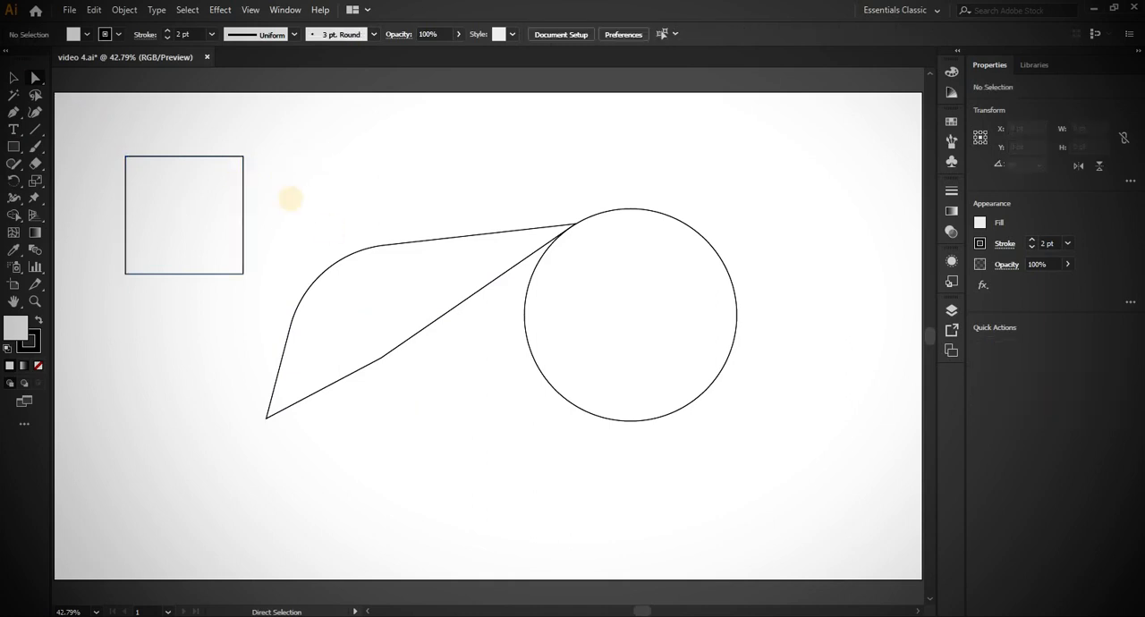
- Round all four corners of the small square to a radius of about 53 pt and save the document
left_click(216, 207)
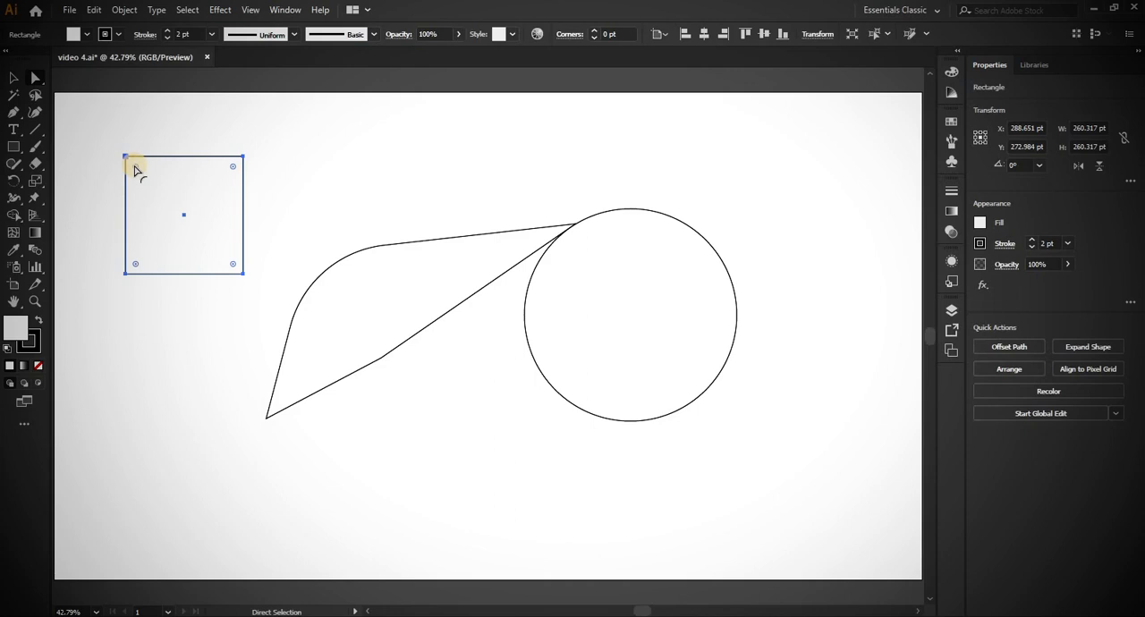
left_click_drag(136, 170, 165, 184)
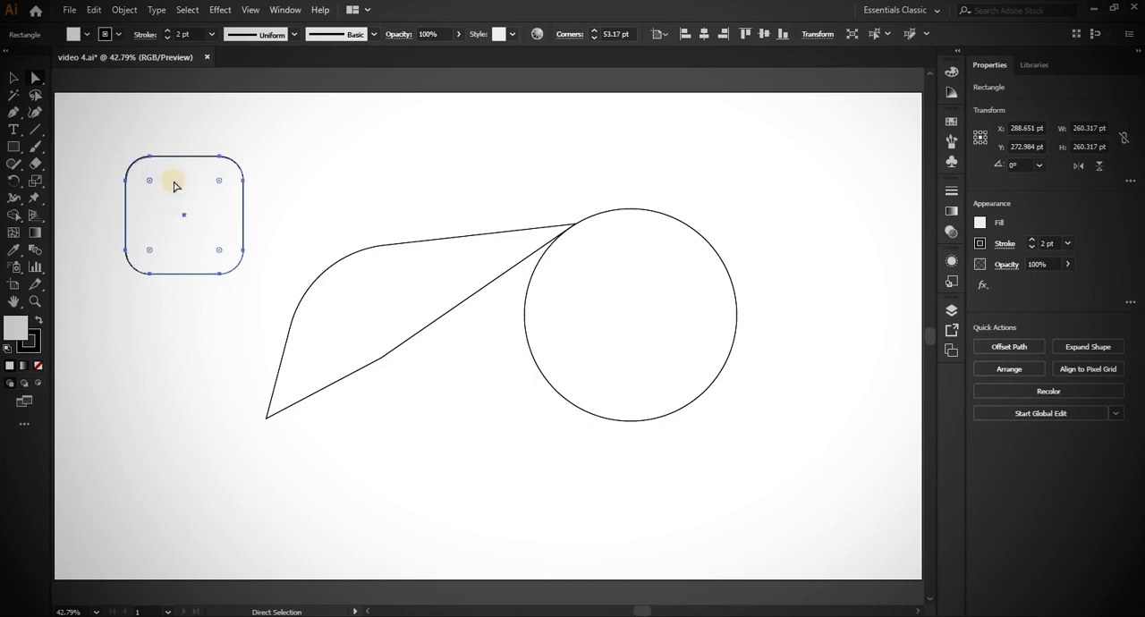
left_click(314, 194)
left_click_drag(117, 130, 254, 143)
left_click(253, 142)
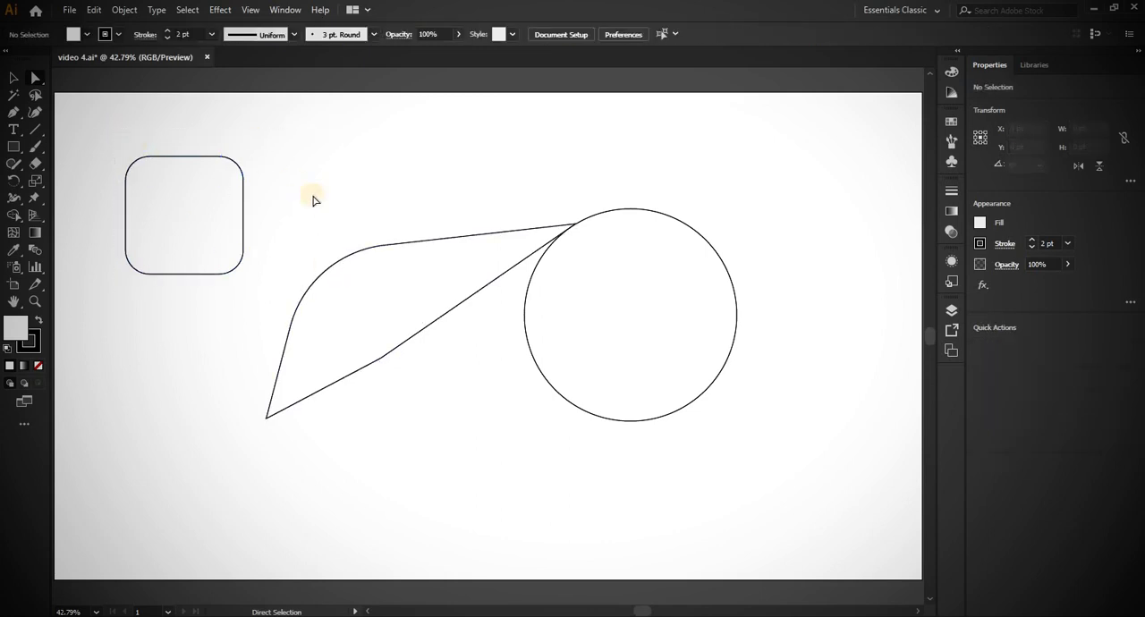
key("ctrl+s")
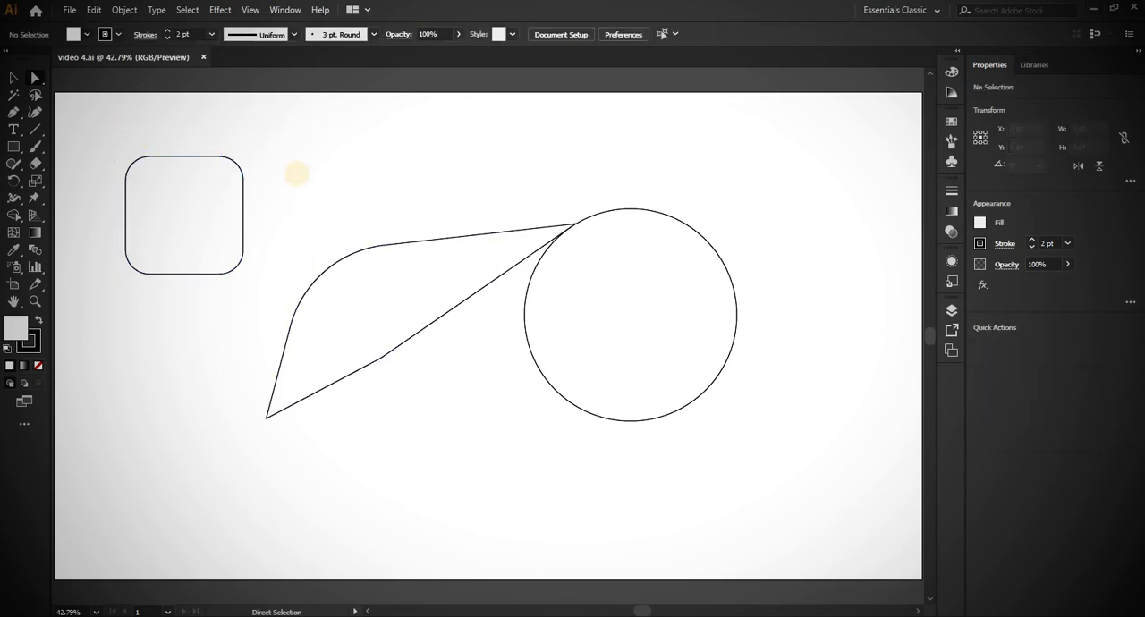
- Distort the circle by adjusting the direction handles of its top, right and left anchor points
left_click(631, 236)
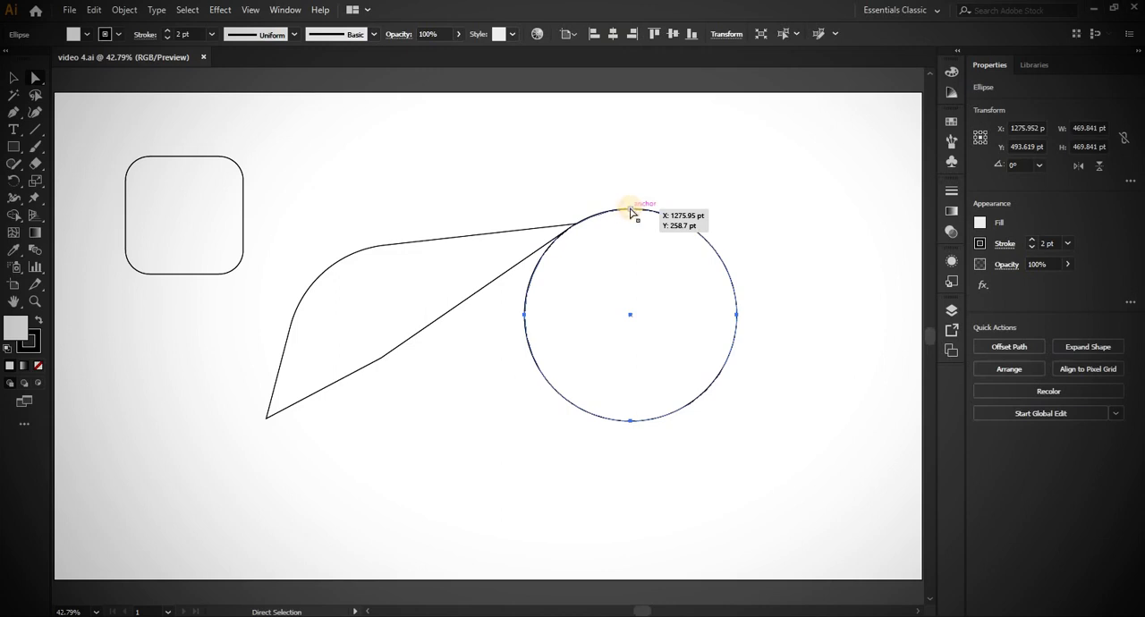
left_click(631, 209)
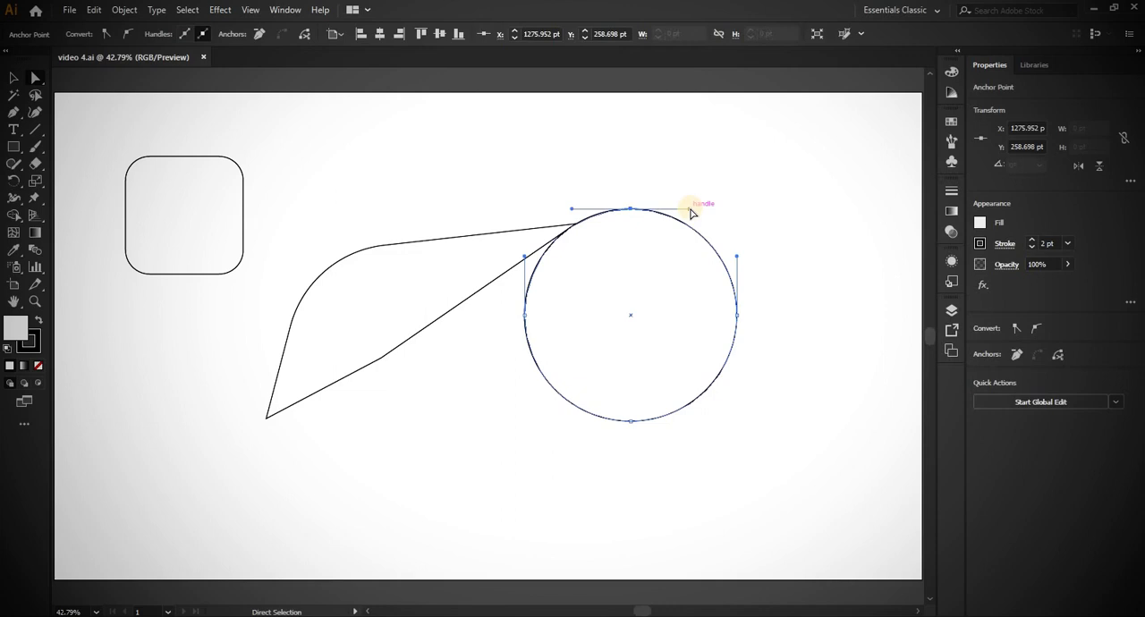
left_click_drag(690, 209, 678, 152)
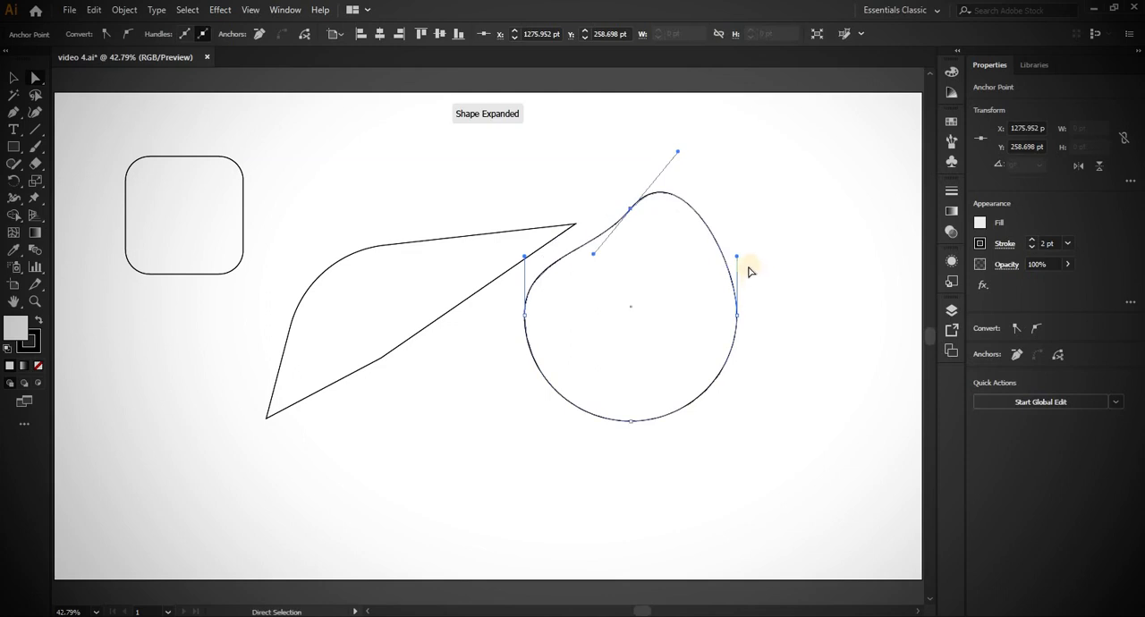
mouse_move(738, 256)
left_mouse_down()
mouse_move(796, 319)
mouse_move(731, 289)
mouse_move(793, 332)
left_mouse_up()
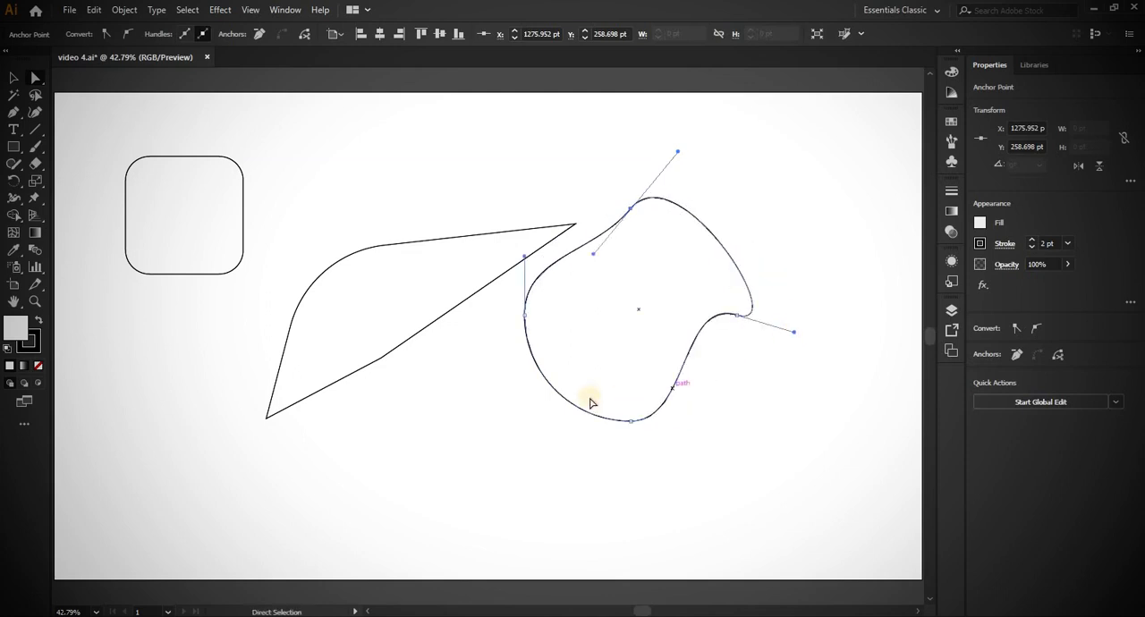
left_click_drag(525, 258, 493, 294)
- Shift the distorted circle slightly right and move its right anchor point straight up about 377 pt
left_click(630, 265)
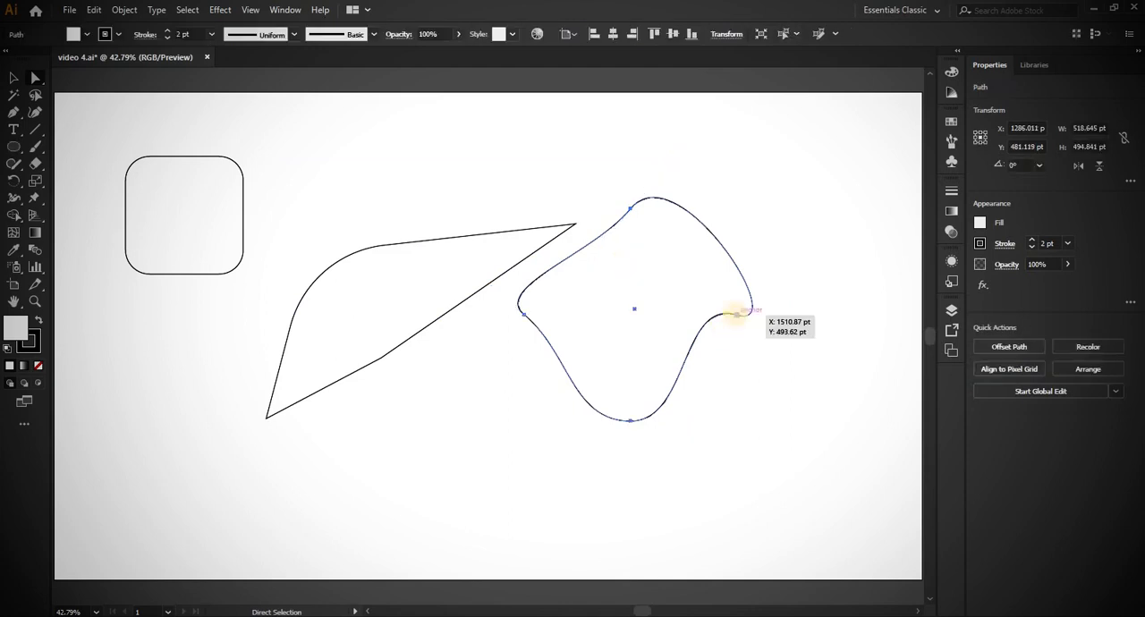
mouse_move(742, 317)
left_mouse_down()
mouse_move(823, 332)
mouse_move(723, 161)
mouse_move(729, 322)
mouse_move(772, 224)
mouse_move(850, 222)
mouse_move(690, 315)
mouse_move(683, 161)
mouse_move(614, 105)
mouse_move(734, 113)
mouse_move(800, 171)
mouse_move(789, 161)
left_mouse_up()
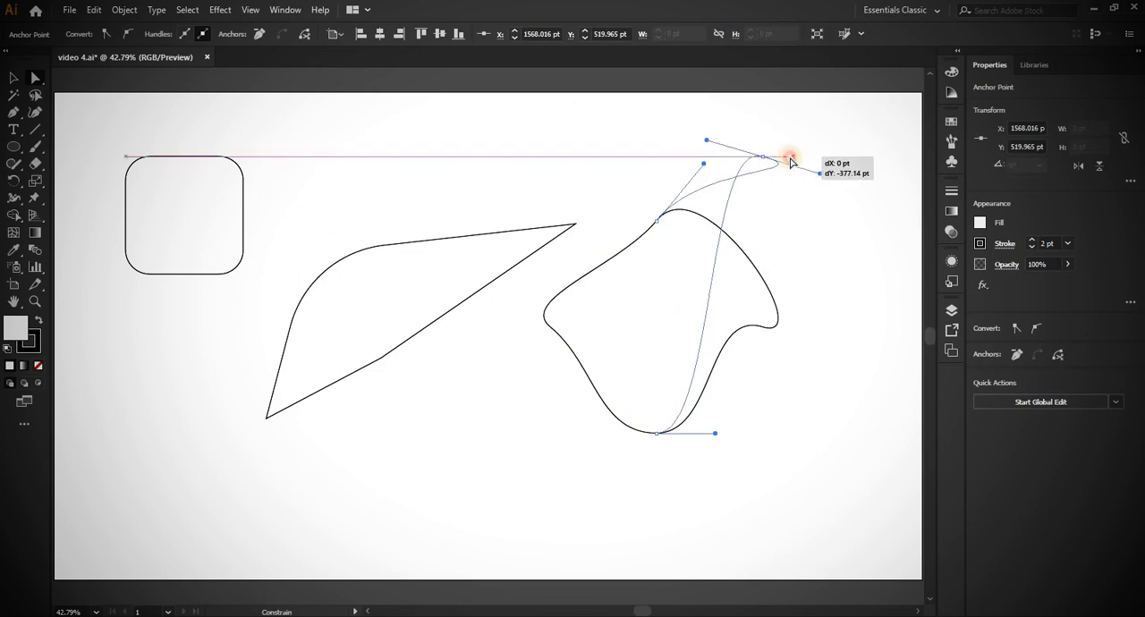
left_click_drag(791, 161, 792, 157)
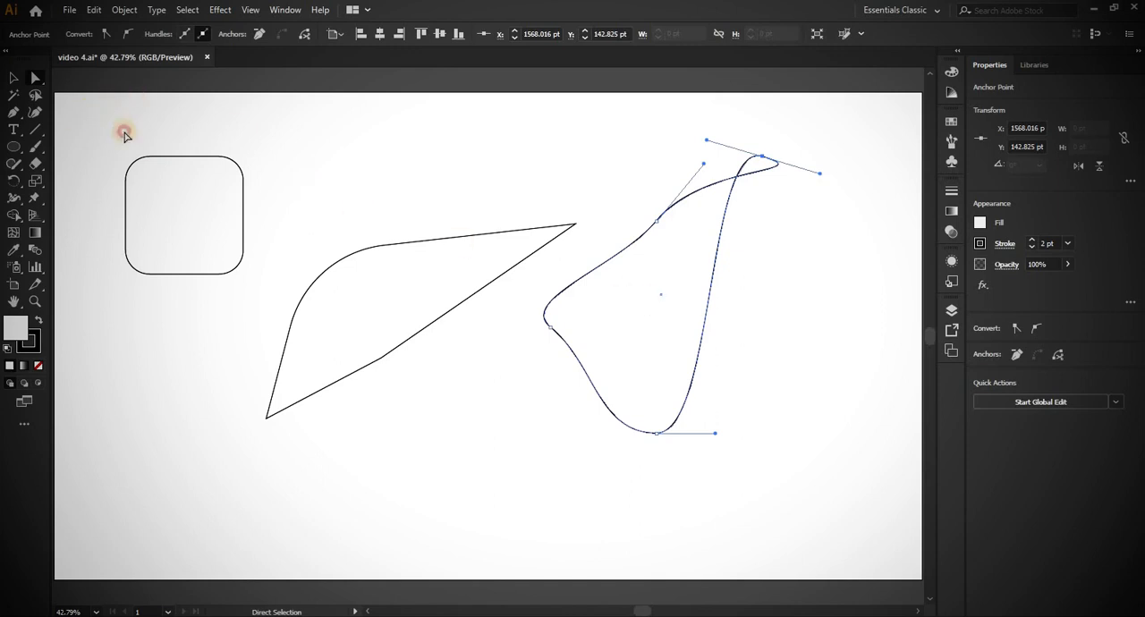
- Delete every shape on the artboard and draw a new circle about 454 pt in diameter
left_click_drag(76, 115, 827, 497)
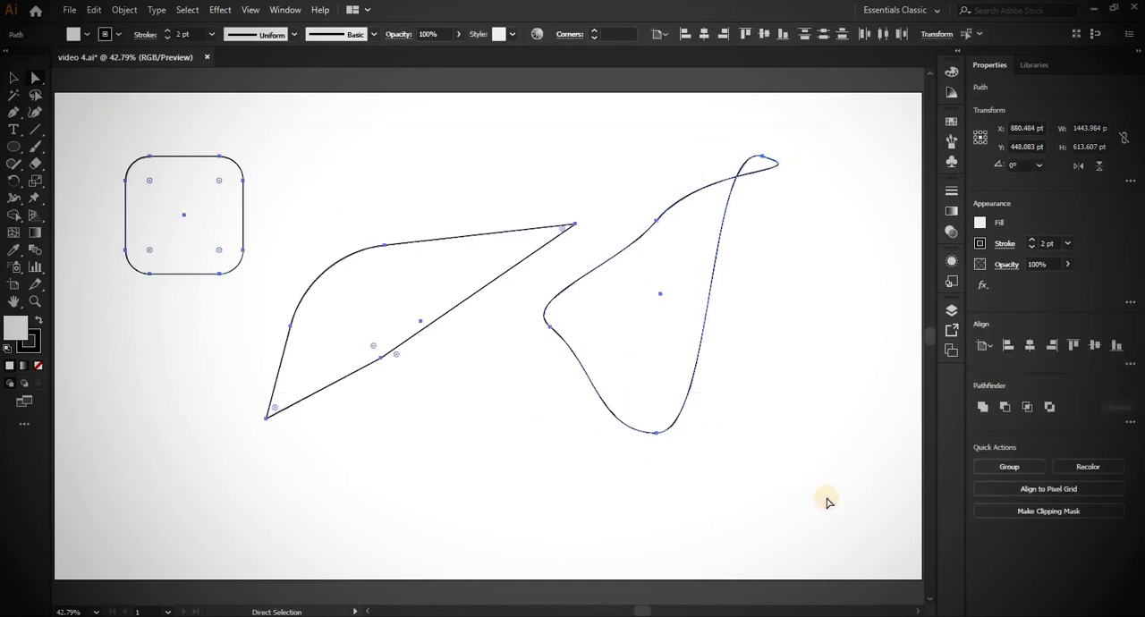
key("Delete")
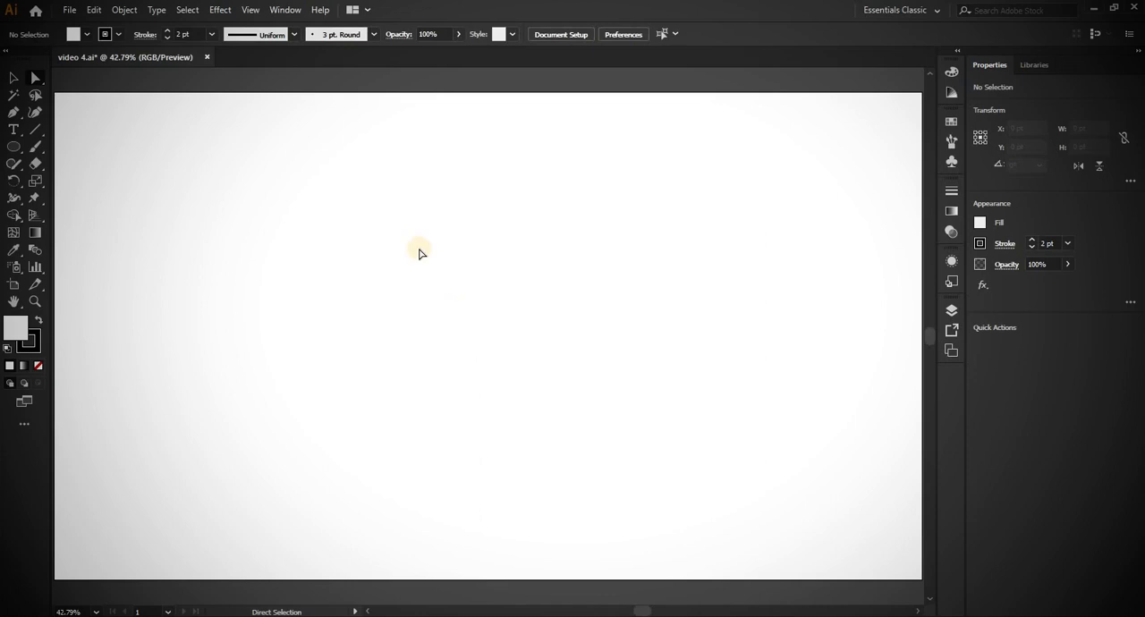
key("l")
left_click_drag(419, 248, 523, 350)
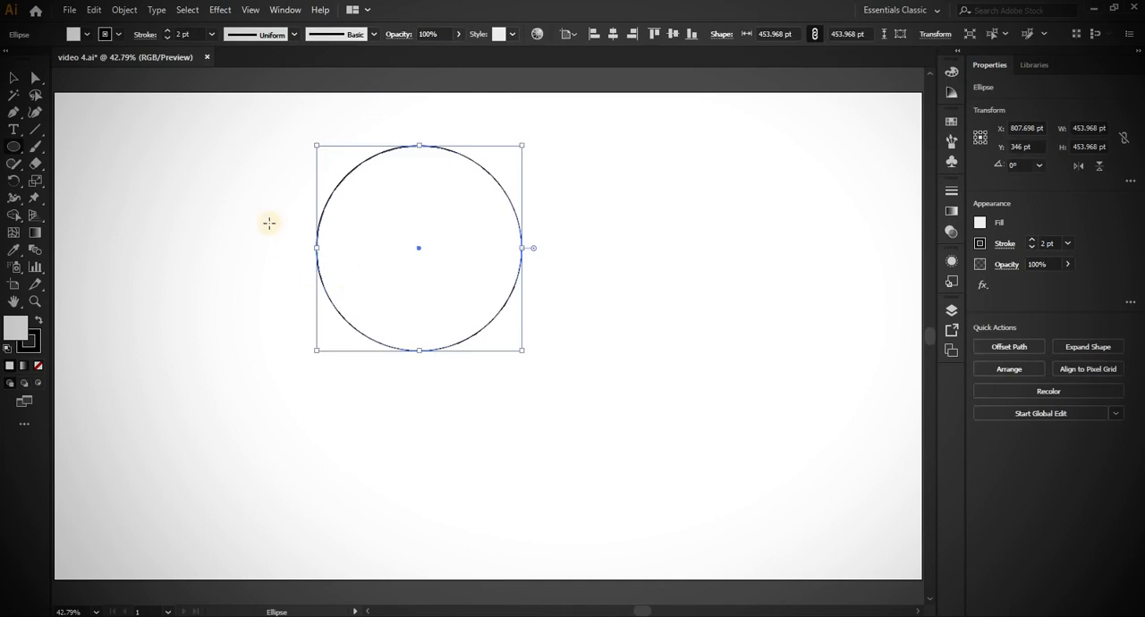
- Move the circle down and raise its top anchor point to form an egg about 571 pt tall
left_click(37, 80)
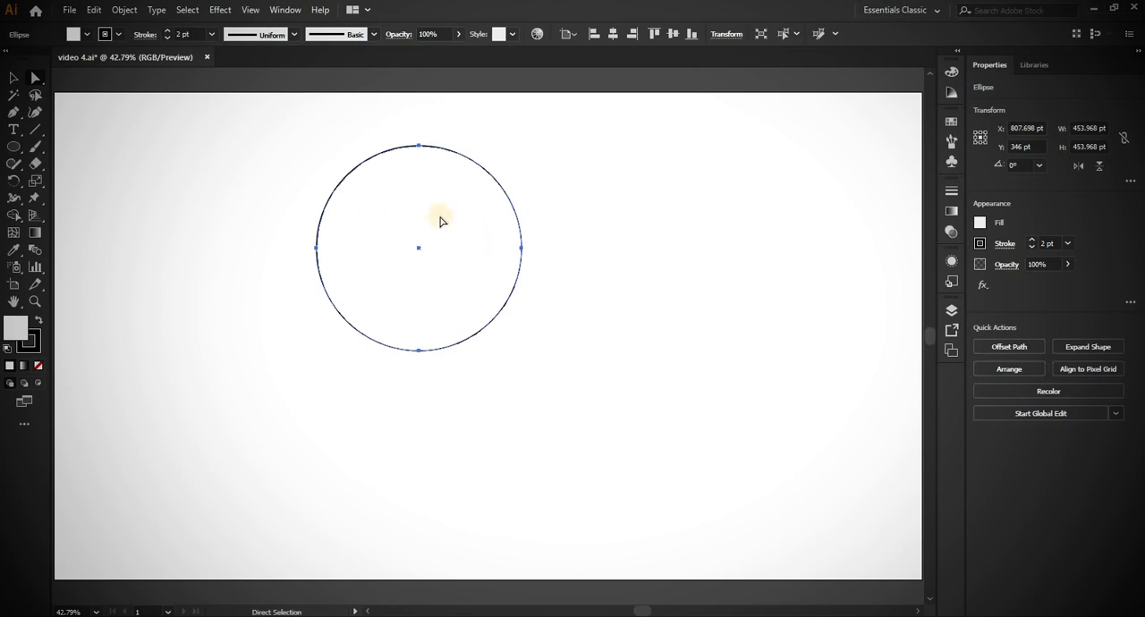
left_click_drag(434, 218, 428, 319)
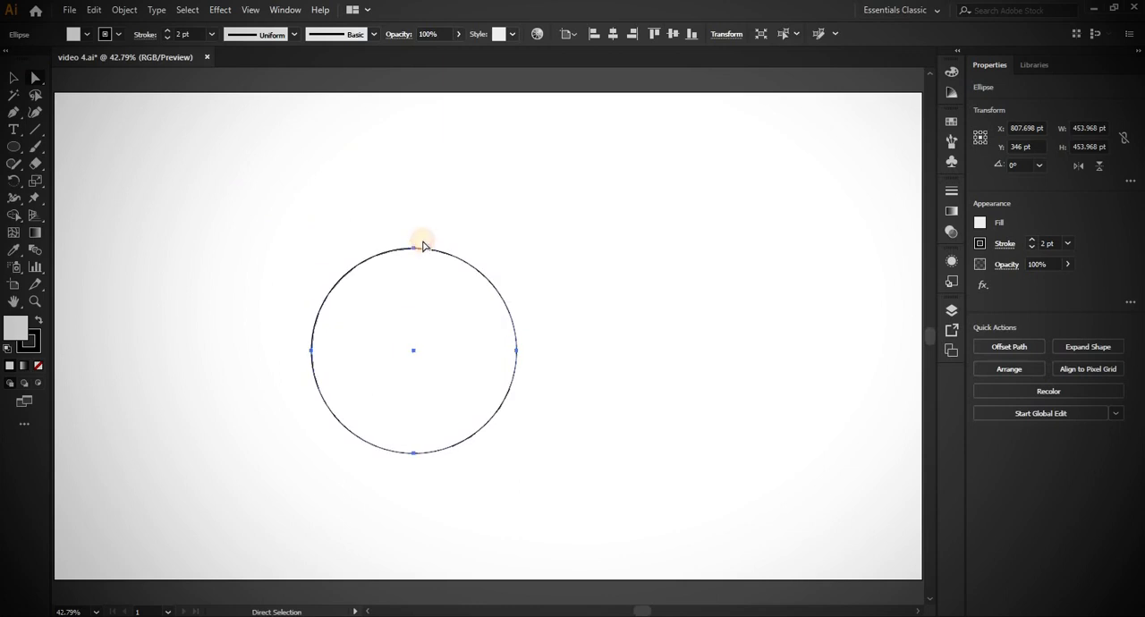
left_click(413, 248)
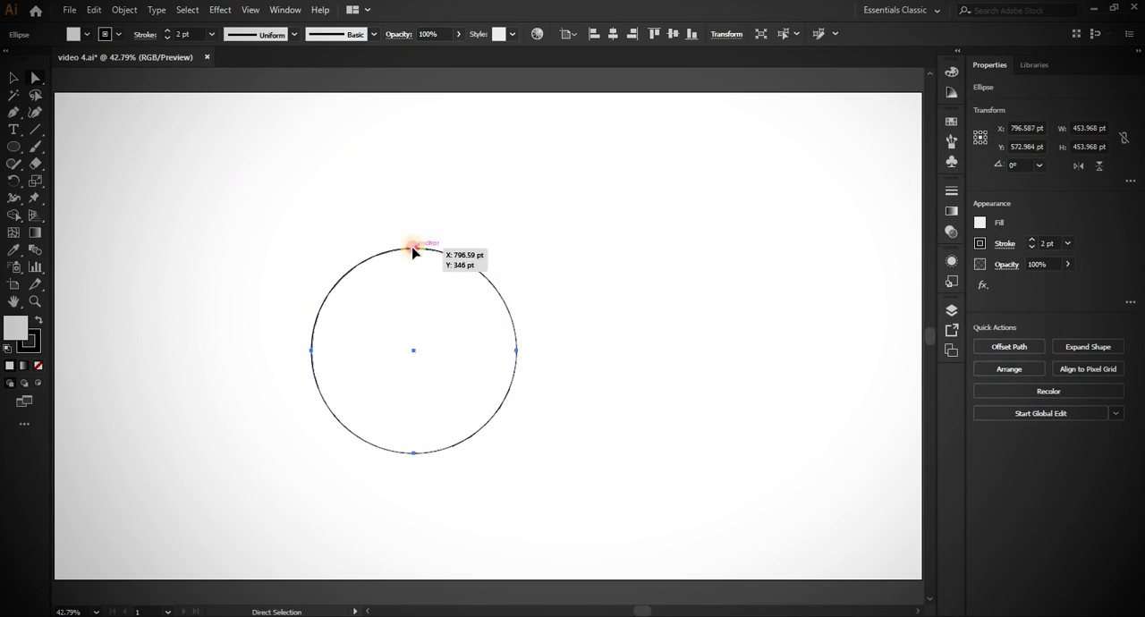
left_click_drag(413, 252, 413, 195)
left_click(650, 149)
left_click_drag(495, 252, 274, 414)
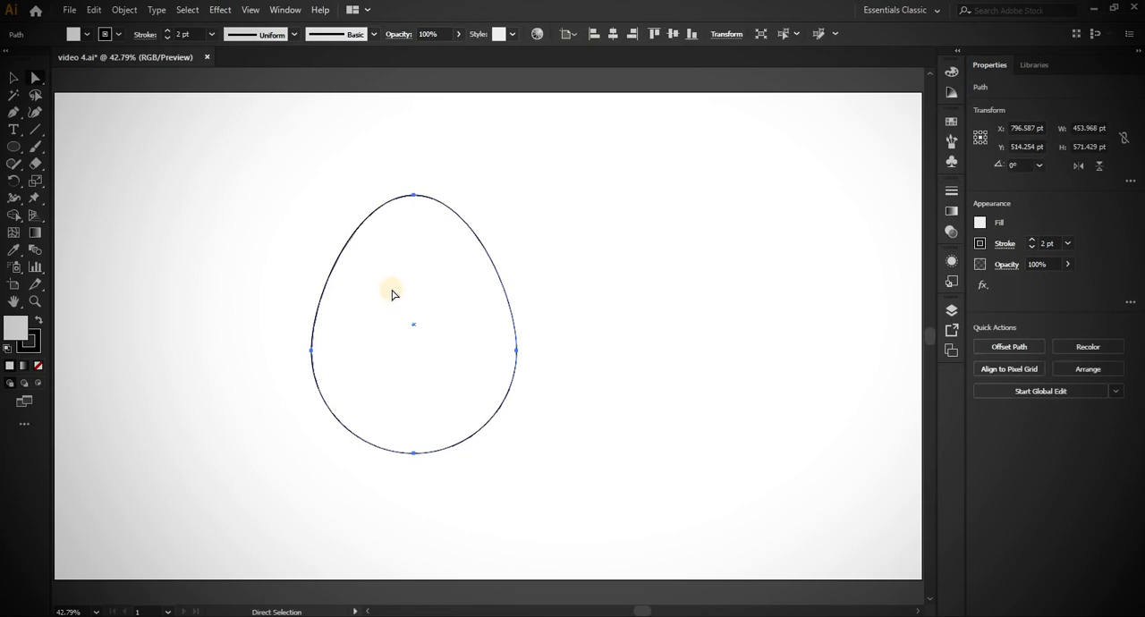
- Move the whole egg shape to the artboard's upper-left area and deselect it
key("v")
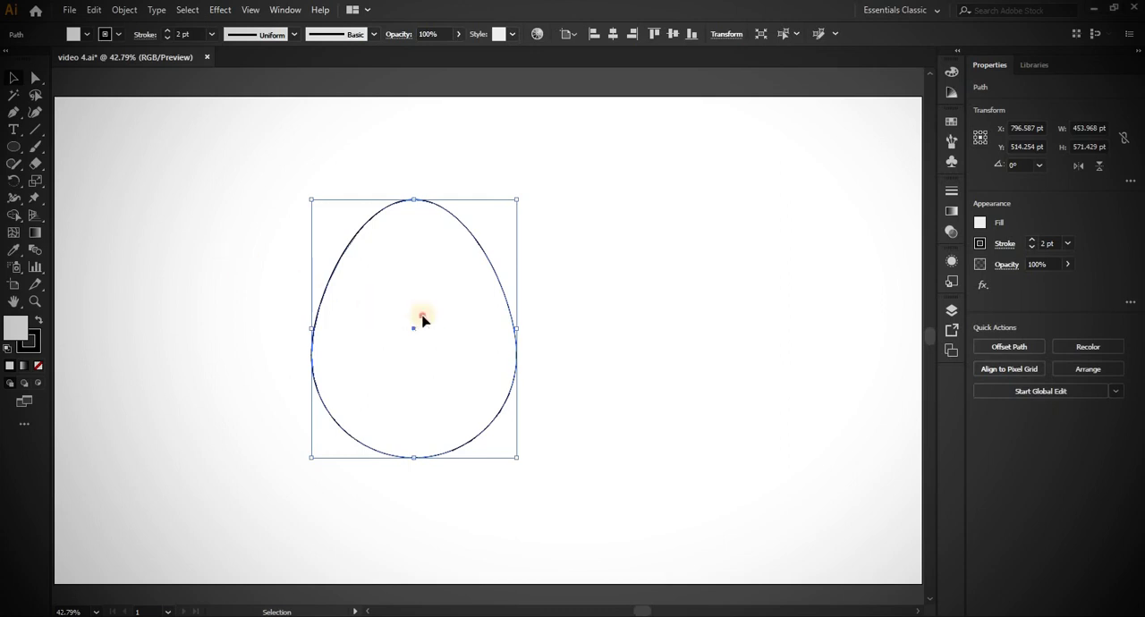
left_click_drag(413, 322, 205, 258)
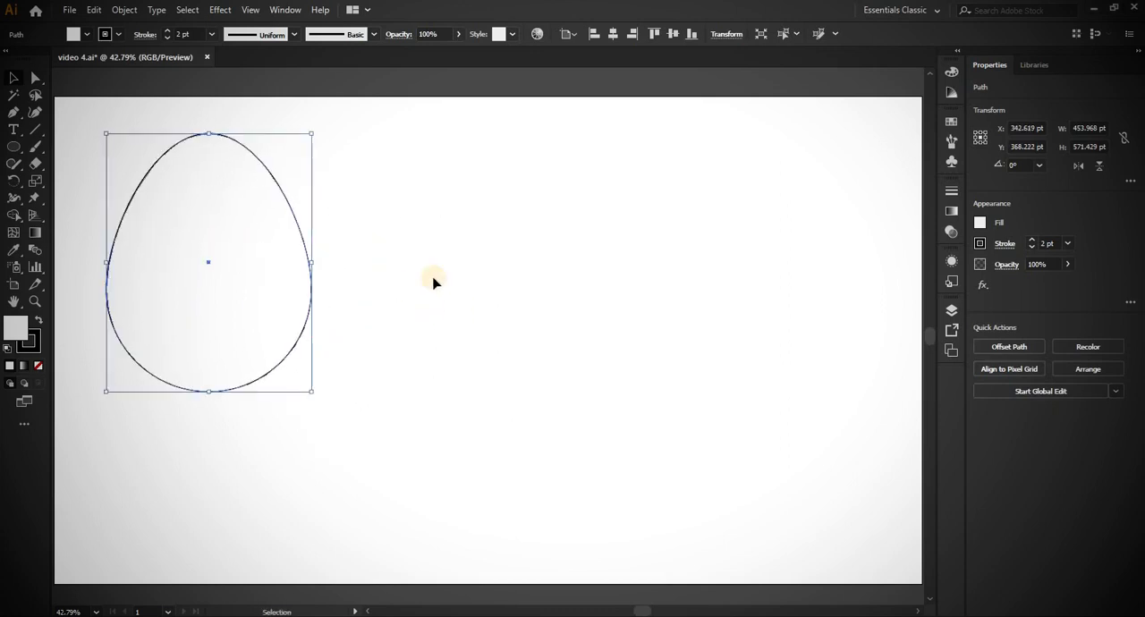
left_click(434, 278)
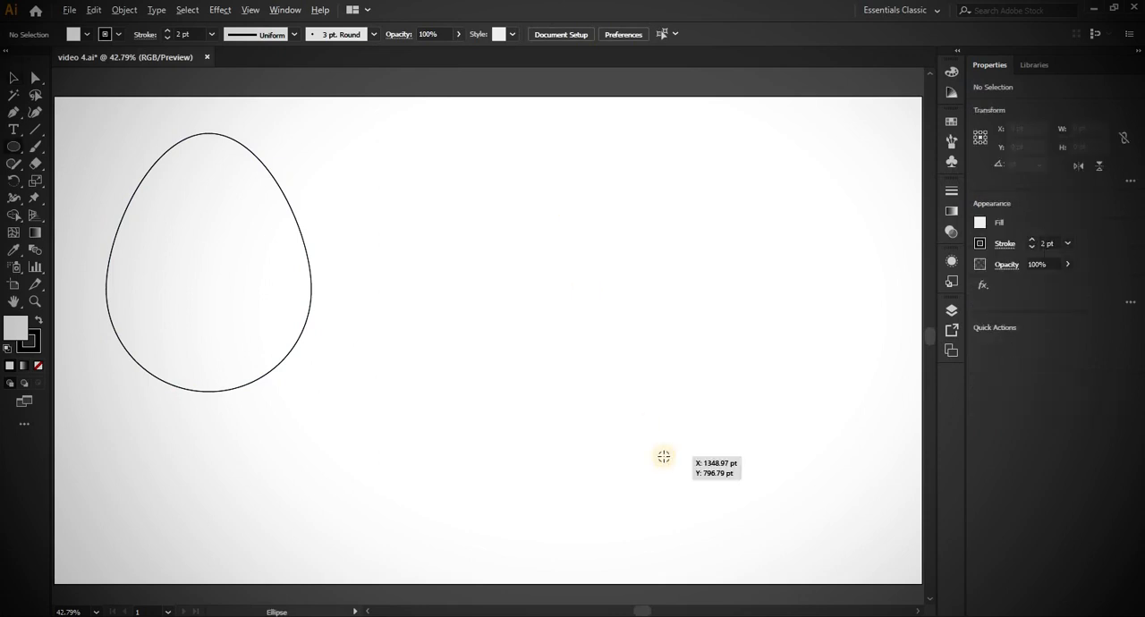
- Draw a circle about 556 pt in diameter beside the egg and raise its top anchor point about 71 pt into an egg shape
left_click_drag(549, 263, 671, 304)
key("a")
scroll(570, 216, "up", 1)
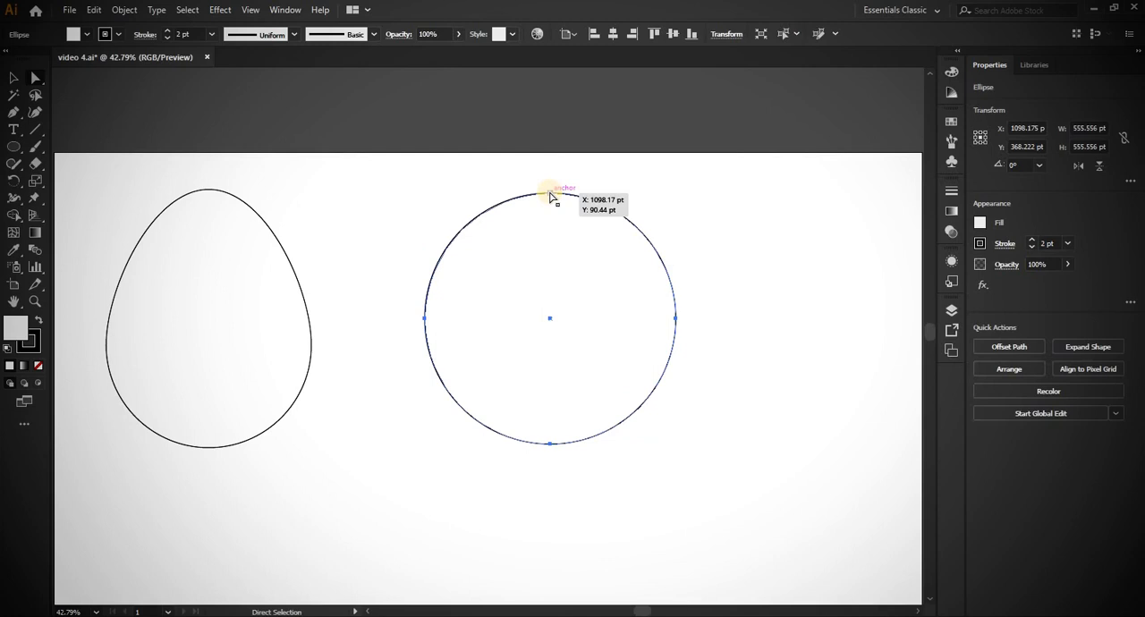
left_click(550, 195)
left_click_drag(550, 195, 551, 162)
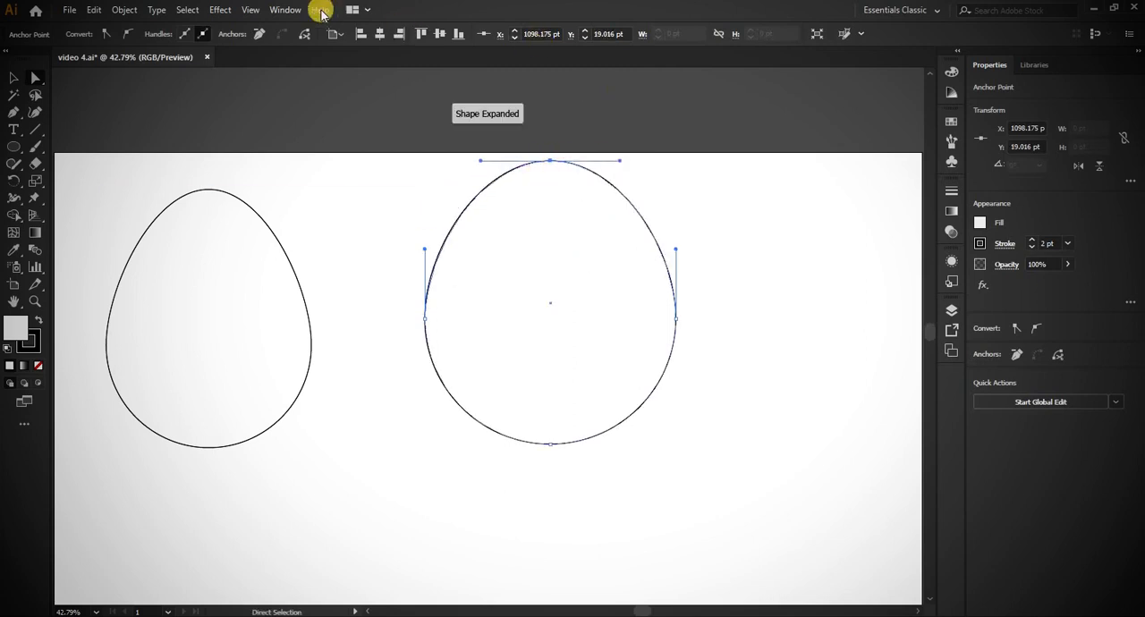
- Toggle the Smart Guides setting
left_click(255, 10)
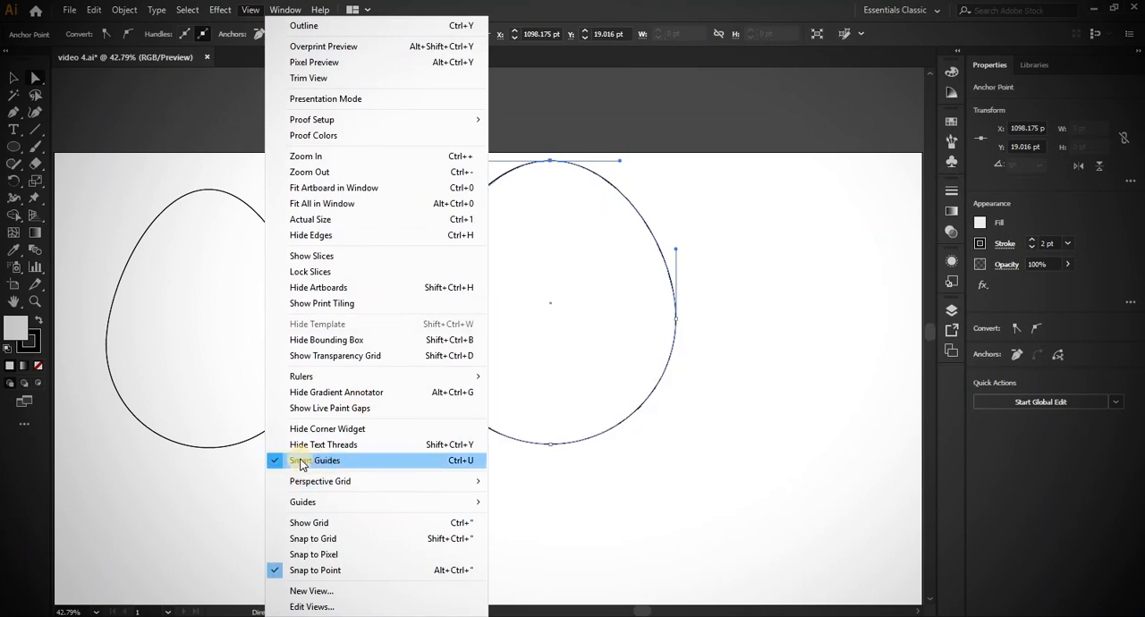
left_click(407, 461)
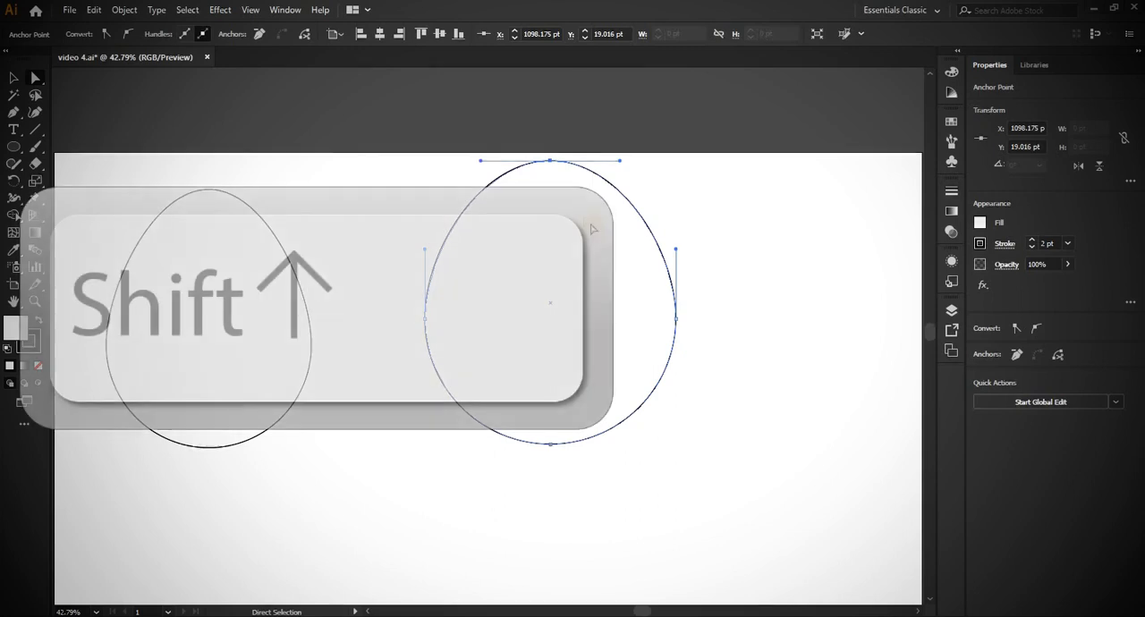
- Convert the second egg's top anchor to a sharp corner and reshape its right side by angling the right anchor's upper and lower handles
key("shift+c")
left_click(550, 161)
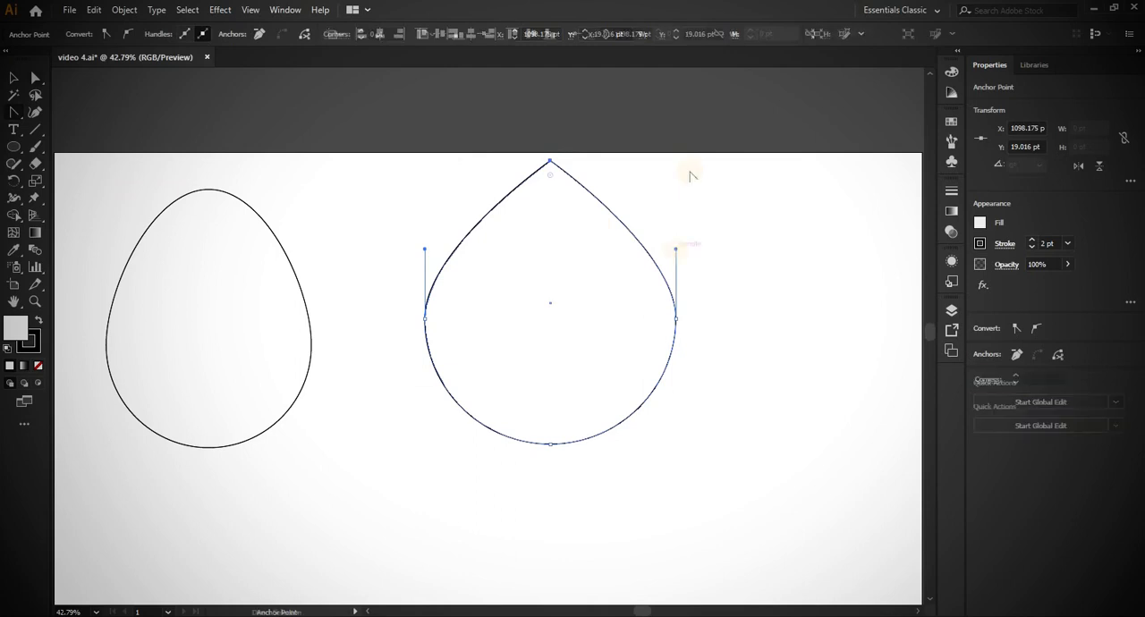
left_click_drag(676, 250, 605, 179)
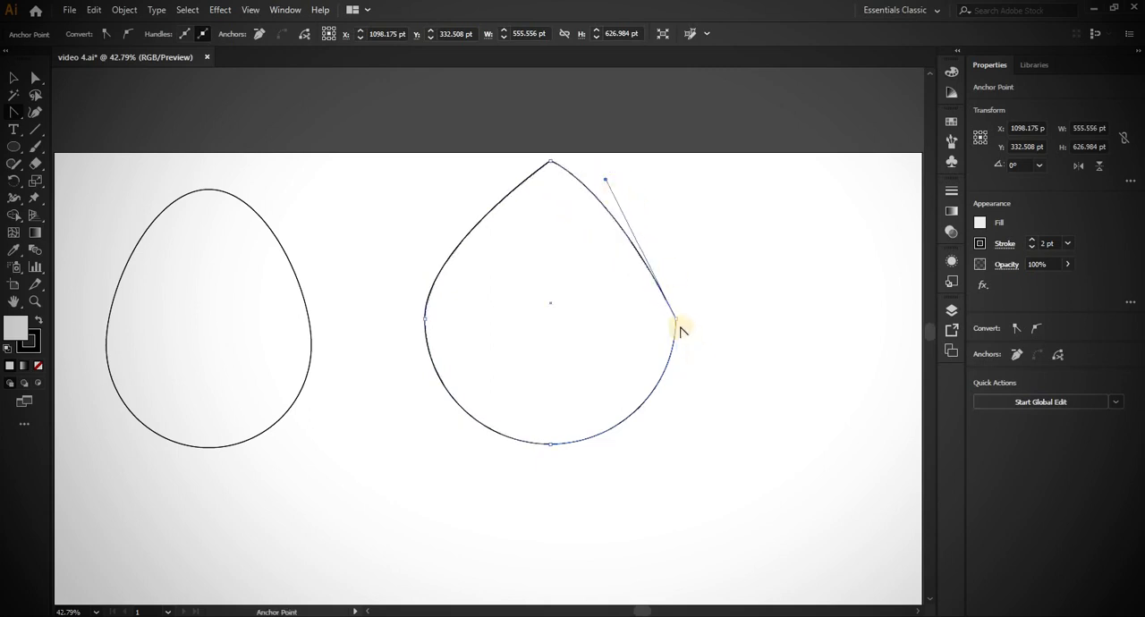
left_click_drag(678, 317, 690, 402)
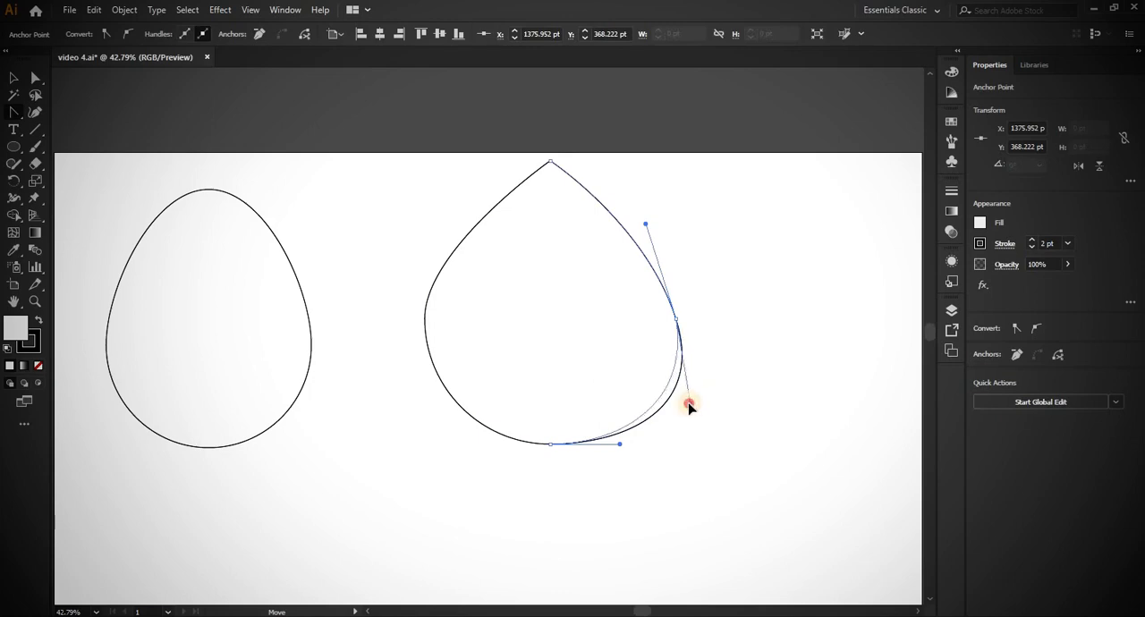
left_click_drag(689, 402, 687, 398)
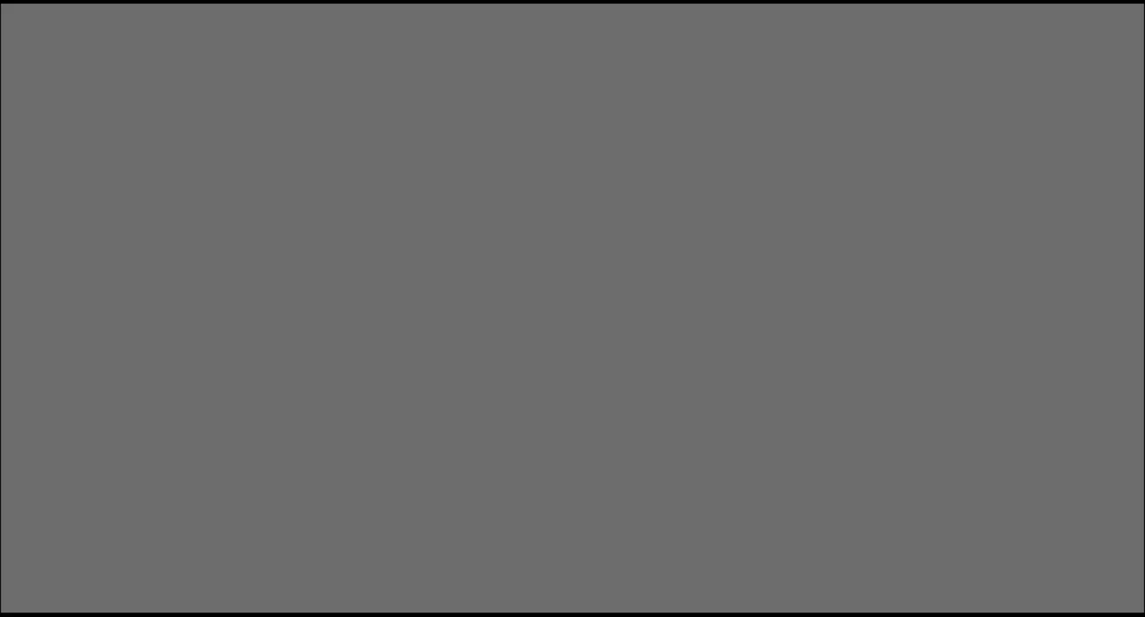